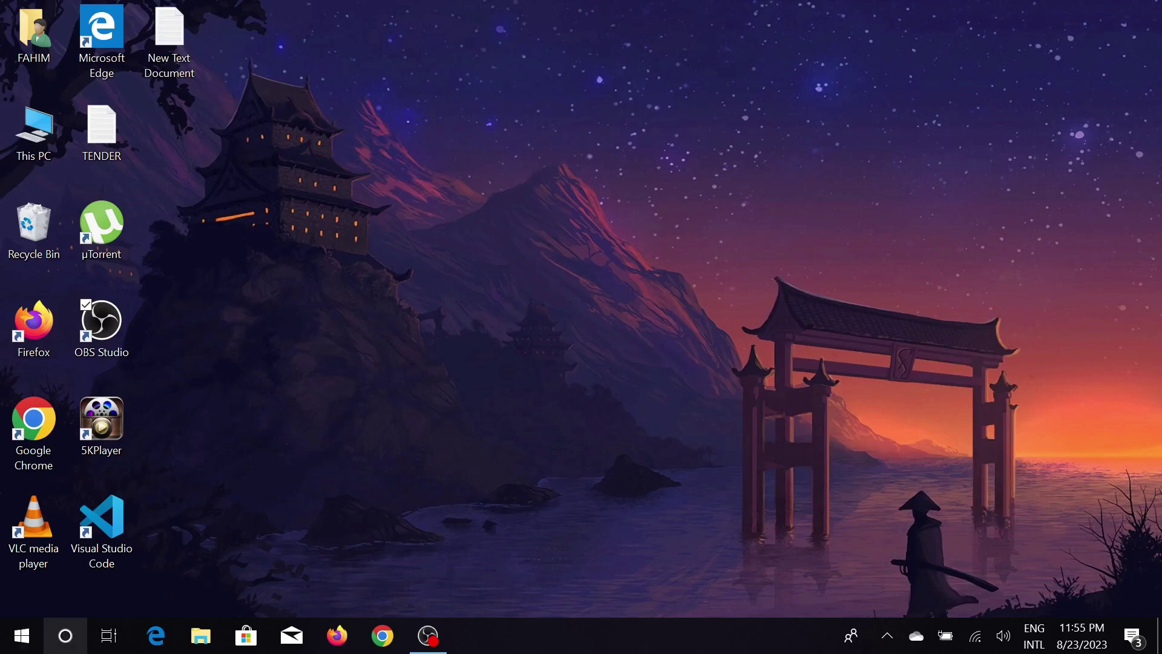
Launch Control Panel in large-icon view and edit the Balanced plan under Power Options.
{"action": "left_click", "coordinate": [71, 638]}
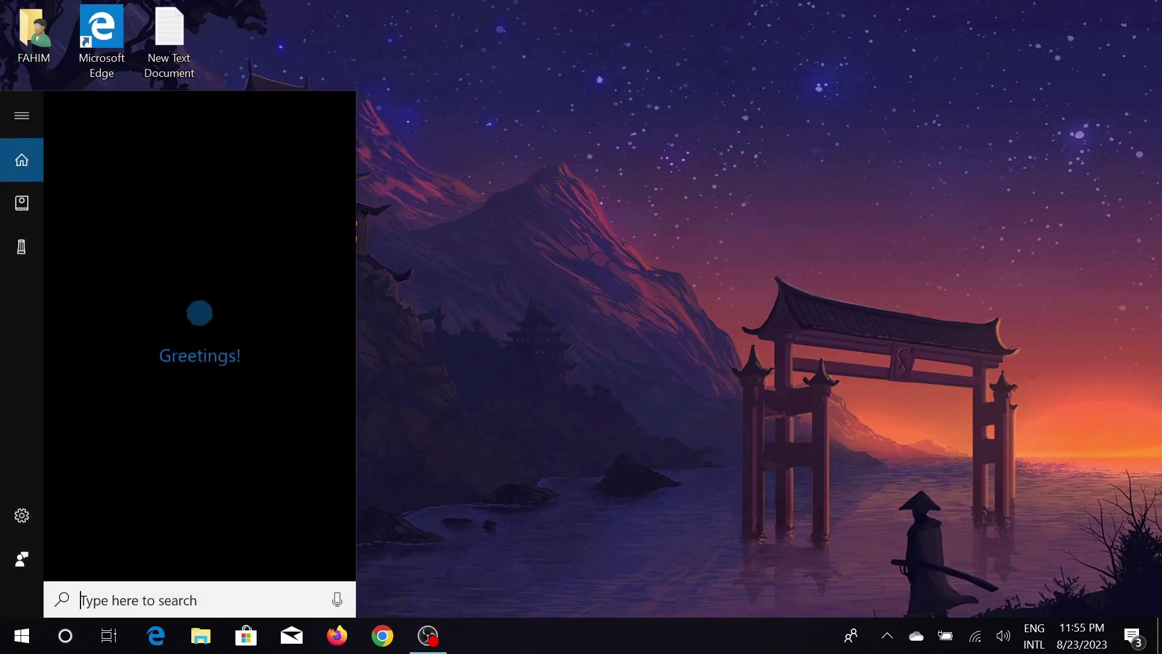
{"action": "type", "text": "con"}
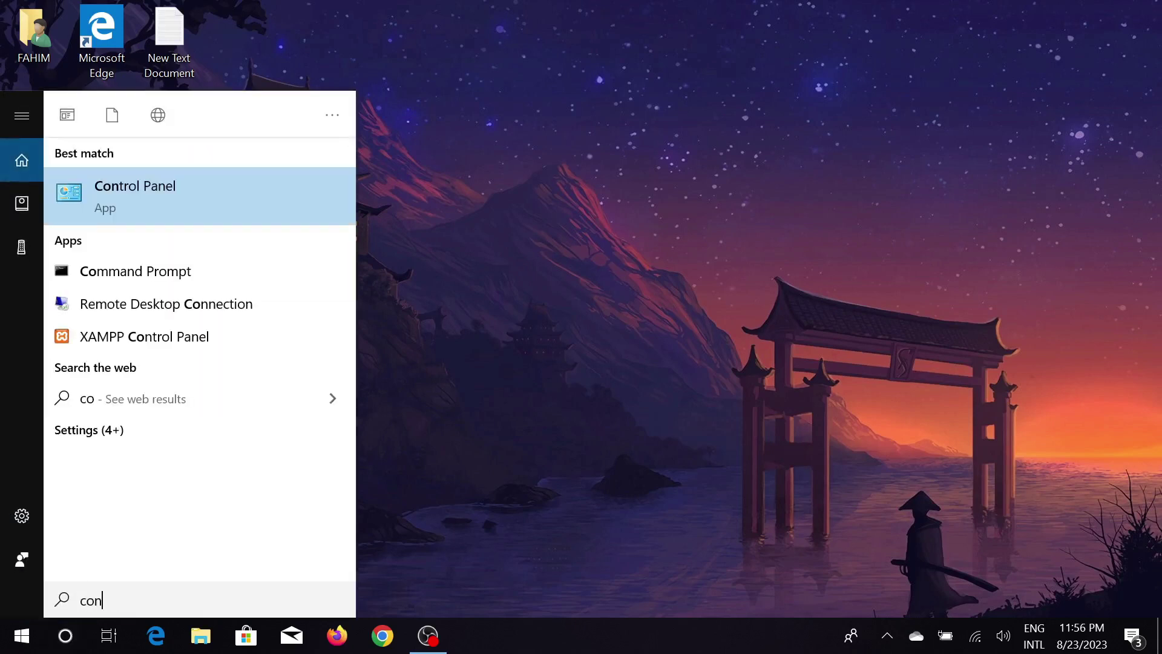
{"action": "key", "text": "Return"}
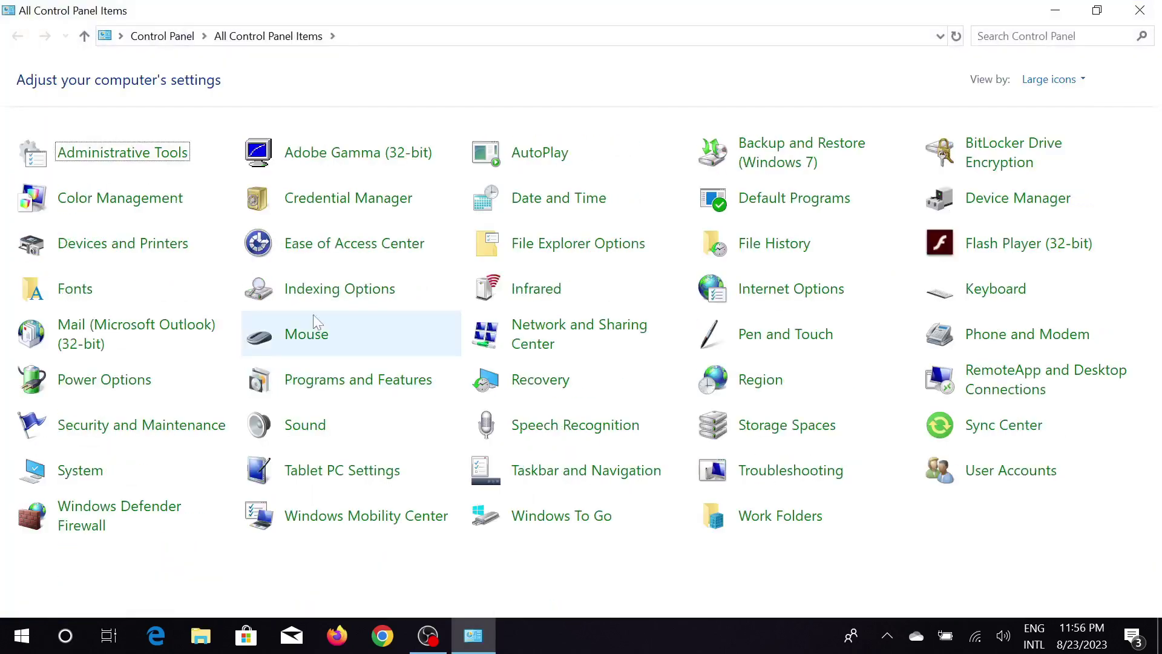
{"action": "left_click", "coordinate": [1049, 78]}
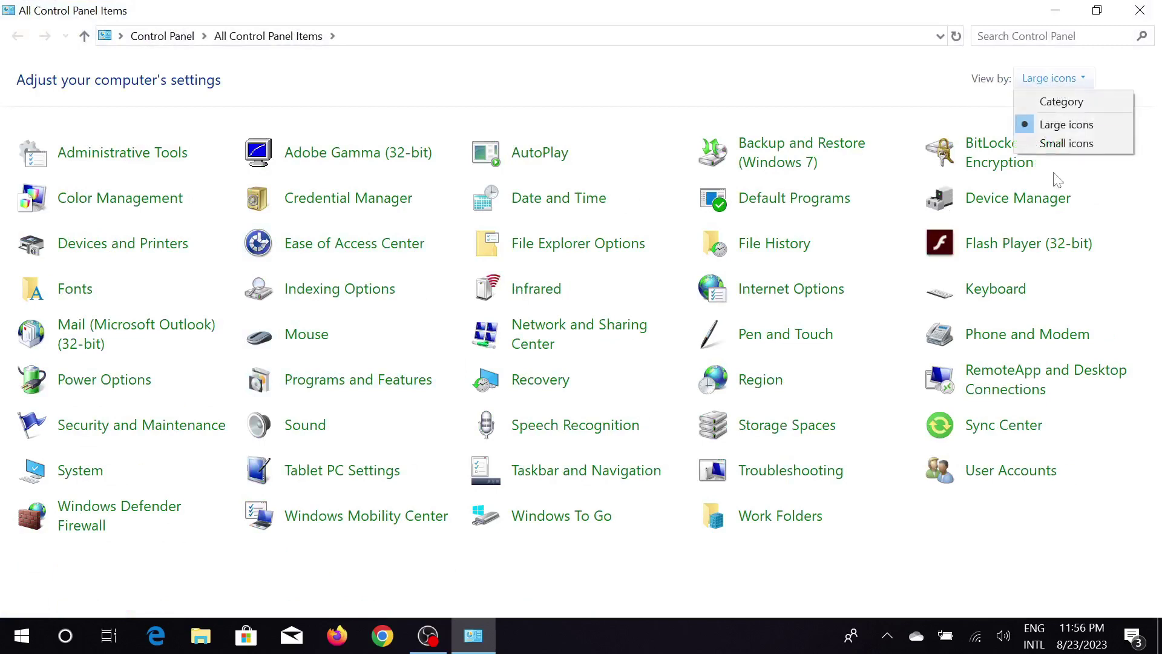
{"action": "left_click", "coordinate": [1067, 130]}
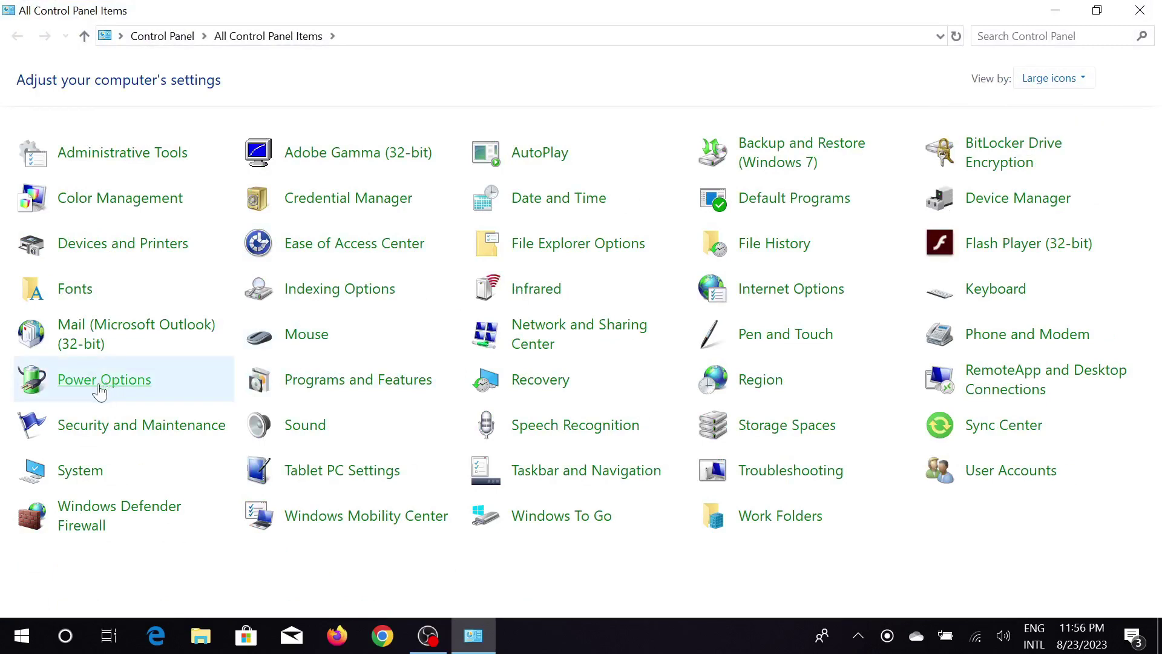
{"action": "left_click", "coordinate": [118, 385]}
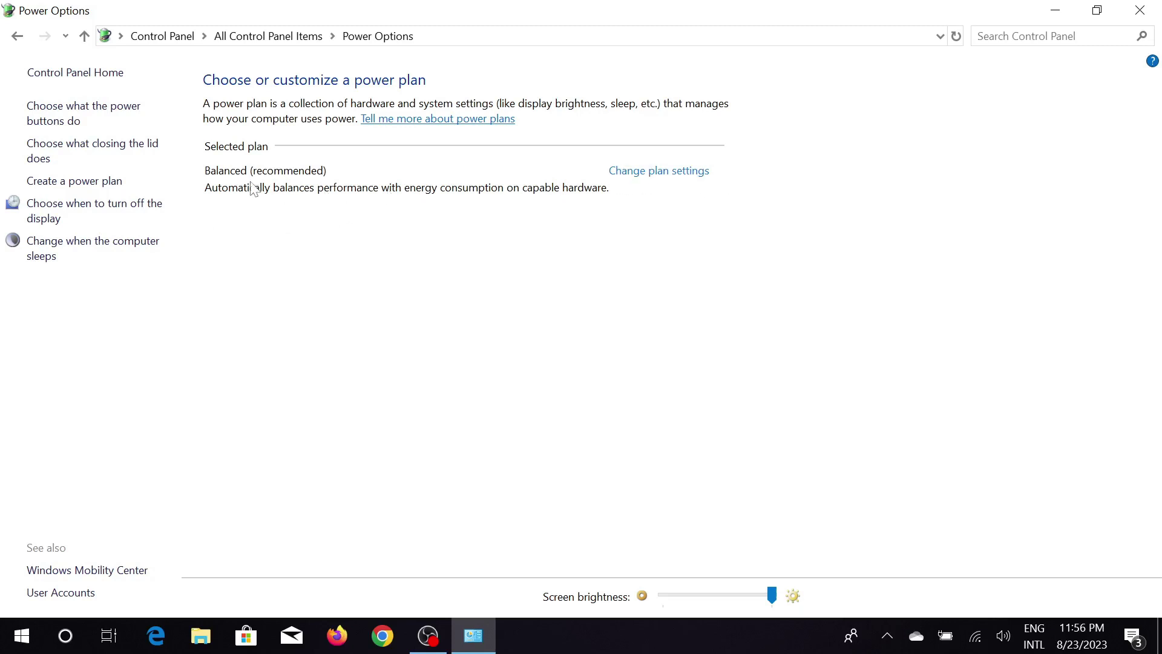
{"action": "left_click", "coordinate": [661, 173]}
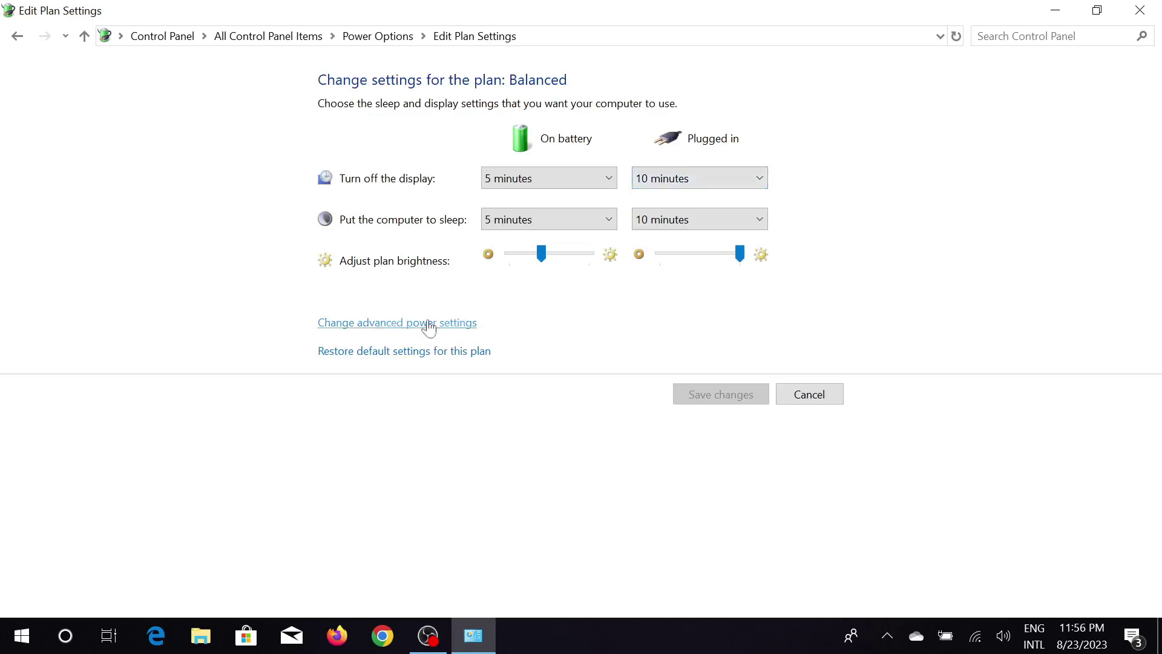
In advanced power settings, set the minimum processor state to 0% on battery and plugged in.
{"action": "left_click", "coordinate": [444, 330]}
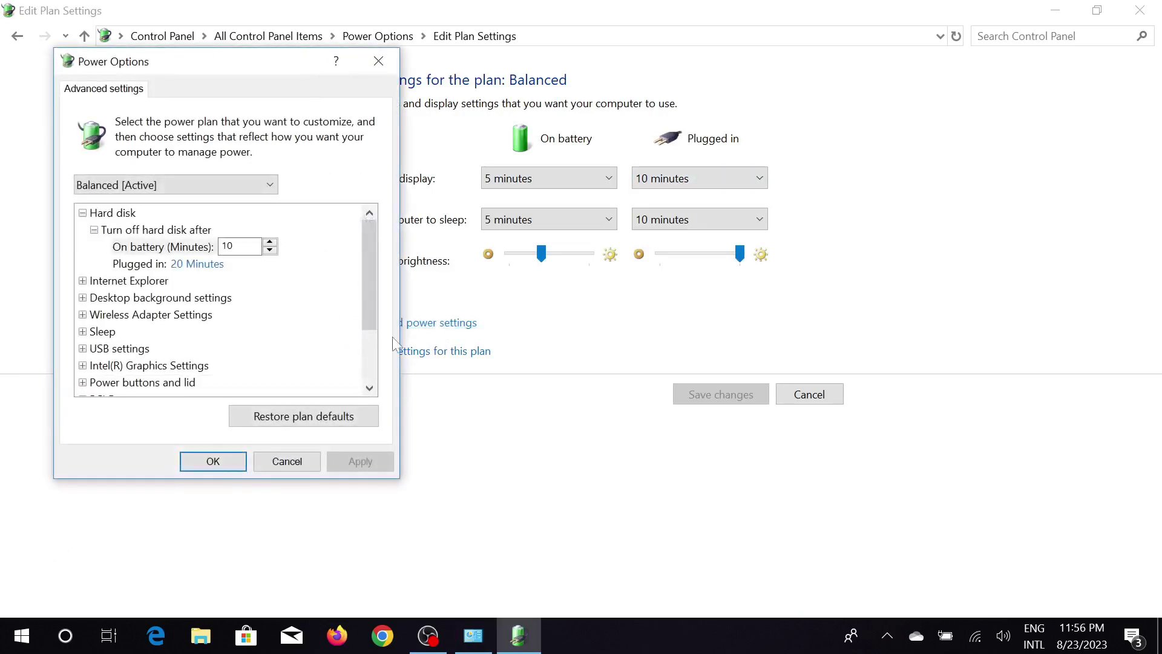
{"action": "scroll", "coordinate": [329, 304], "scroll_direction": "down", "scroll_amount": 2}
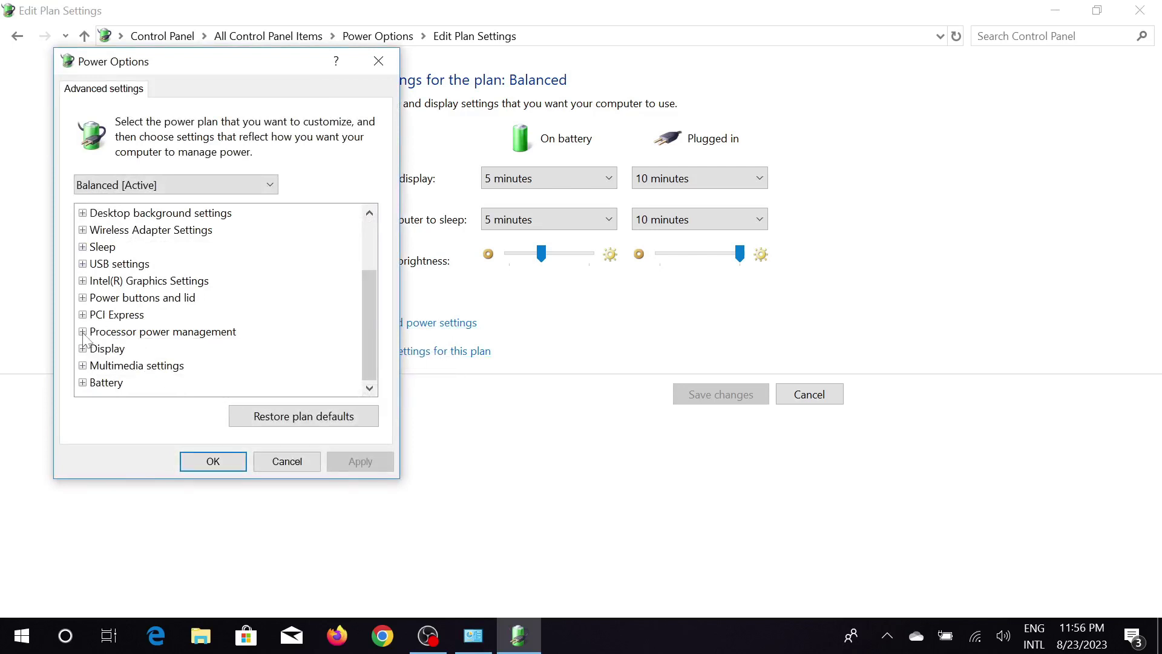
{"action": "left_click", "coordinate": [82, 331]}
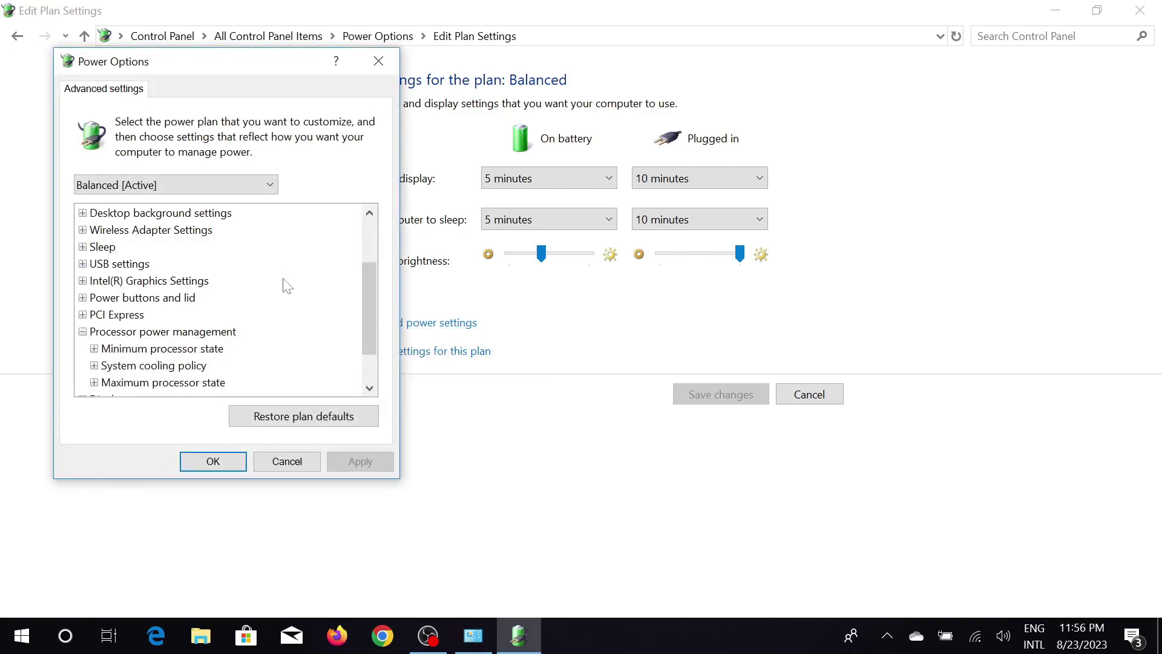
{"action": "scroll", "coordinate": [181, 309], "scroll_direction": "down", "scroll_amount": 1}
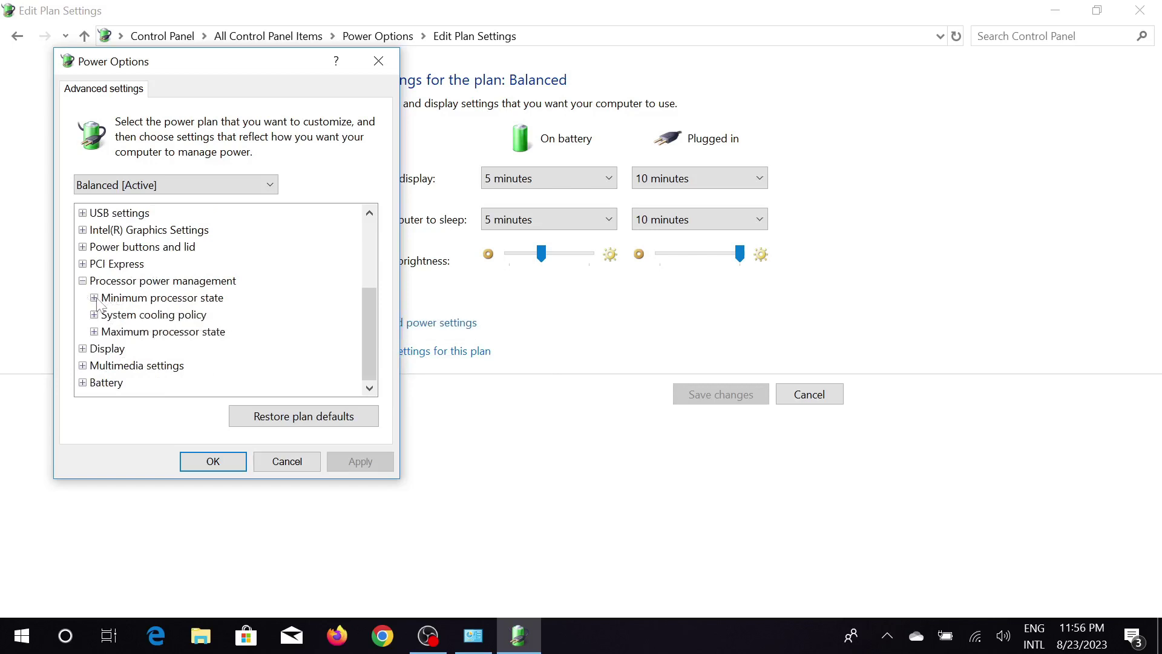
{"action": "left_click", "coordinate": [94, 297]}
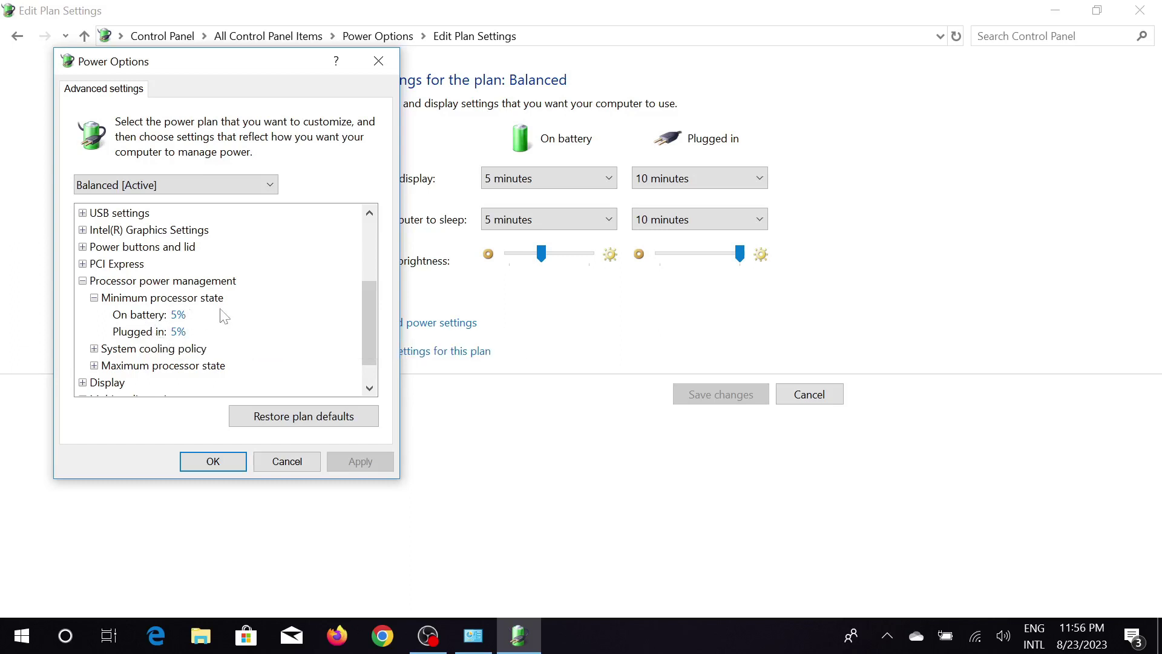
{"action": "left_click", "coordinate": [179, 314]}
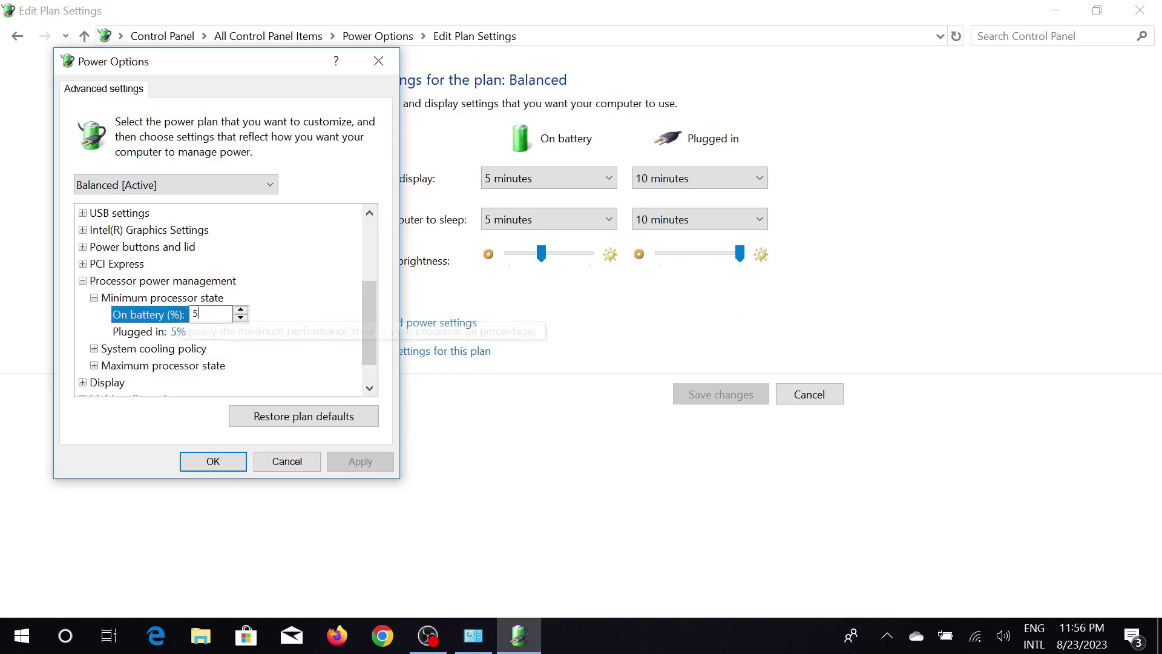
{"action": "key", "text": "BackSpace"}
{"action": "type", "text": "0"}
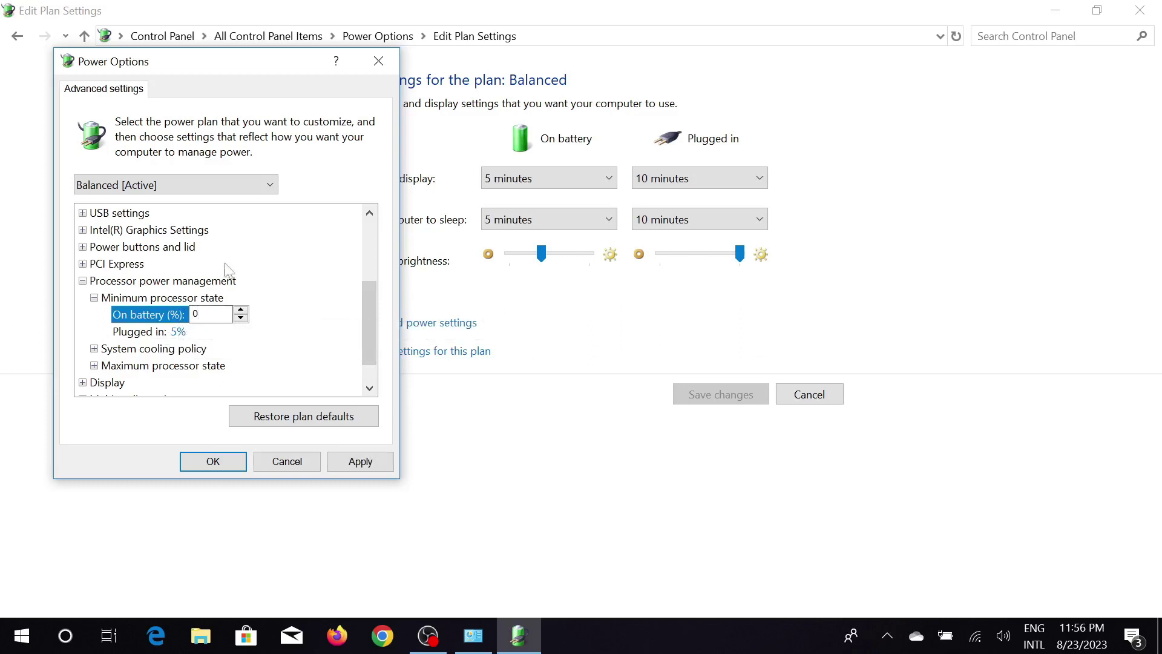
{"action": "left_click", "coordinate": [176, 333]}
{"action": "type", "text": "0"}
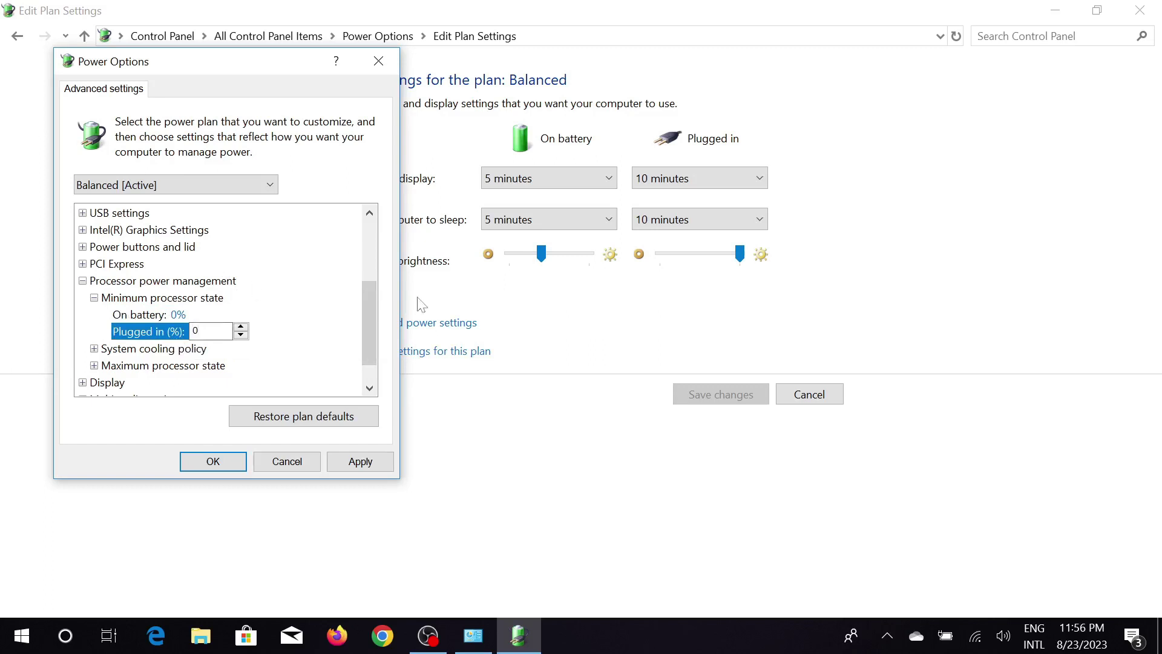
Set the maximum processor state to 100%, then apply and confirm the changes.
{"action": "left_click", "coordinate": [94, 365]}
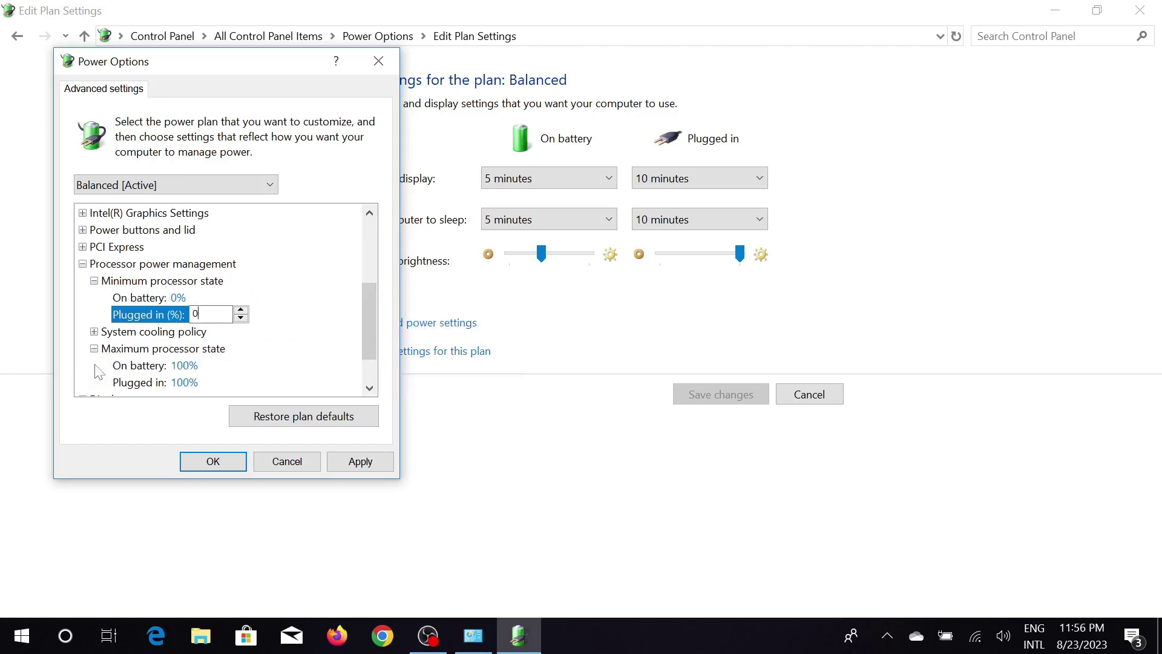
{"action": "scroll", "coordinate": [273, 334], "scroll_direction": "down", "scroll_amount": 1}
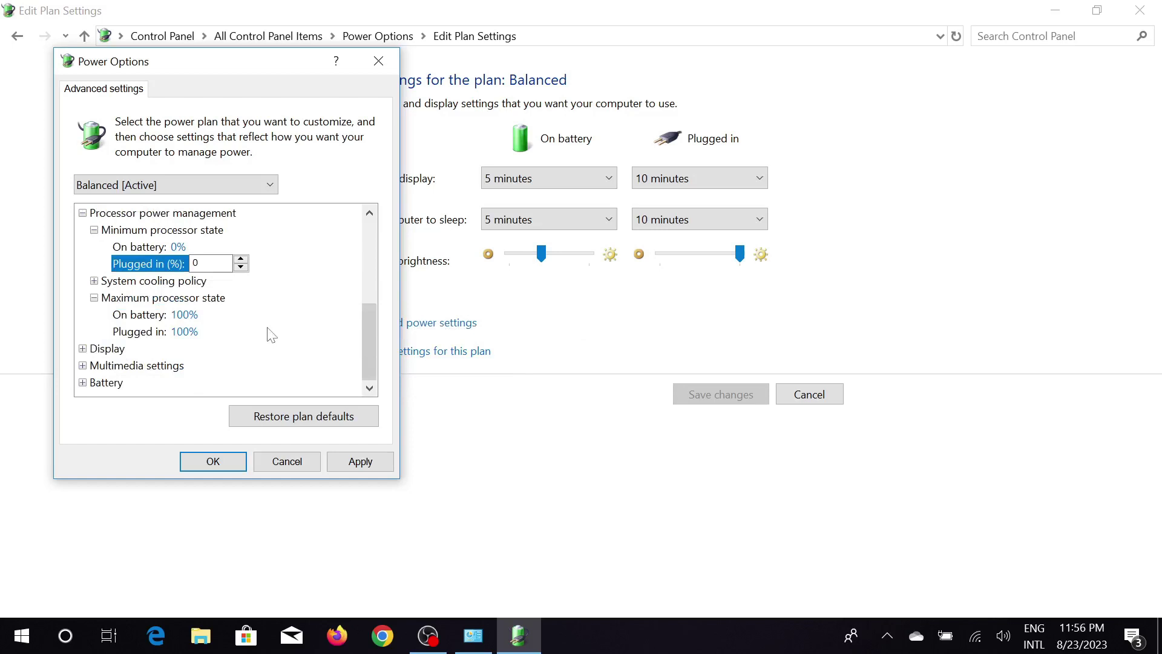
{"action": "left_click", "coordinate": [185, 315]}
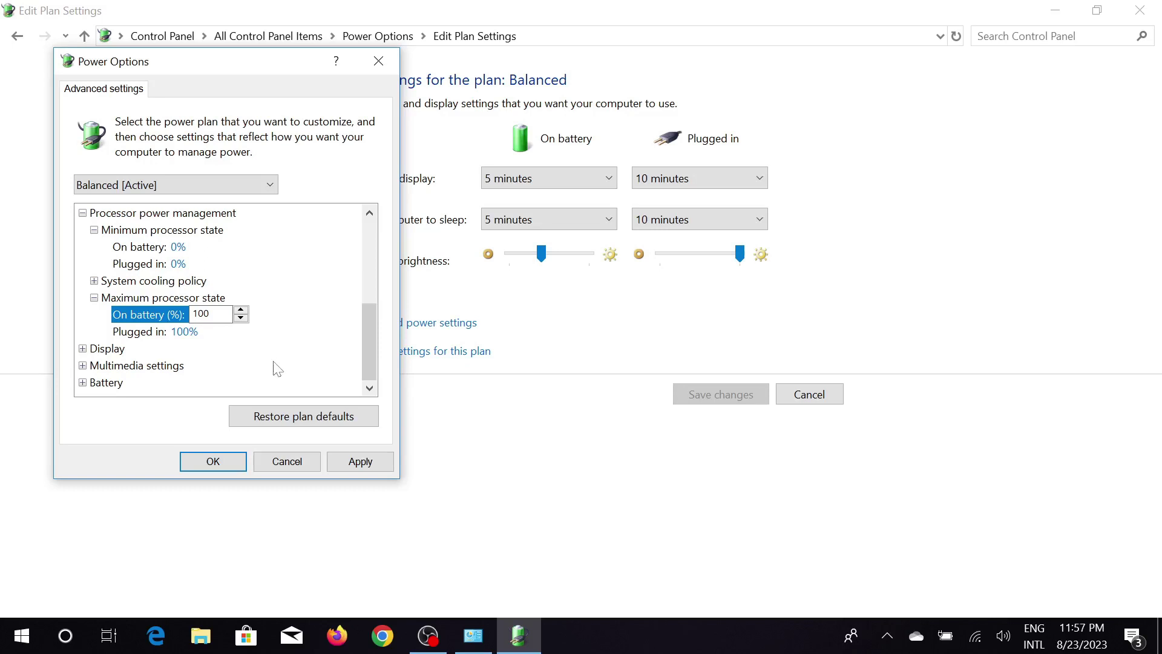
{"action": "left_click", "coordinate": [358, 462]}
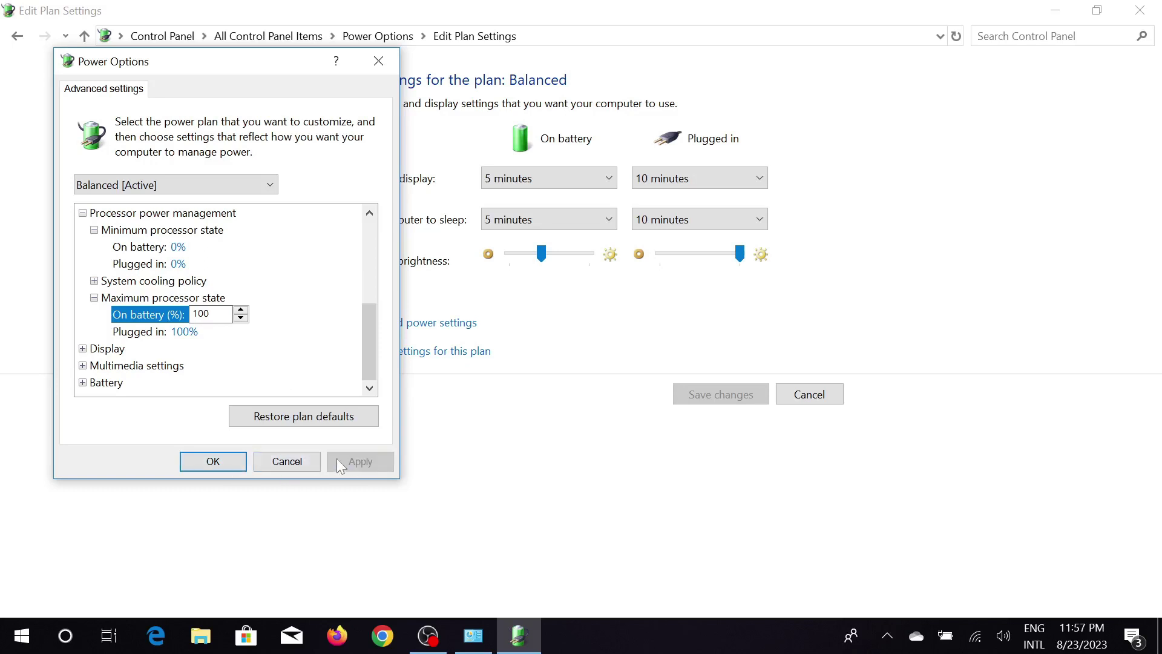
{"action": "left_click", "coordinate": [228, 461]}
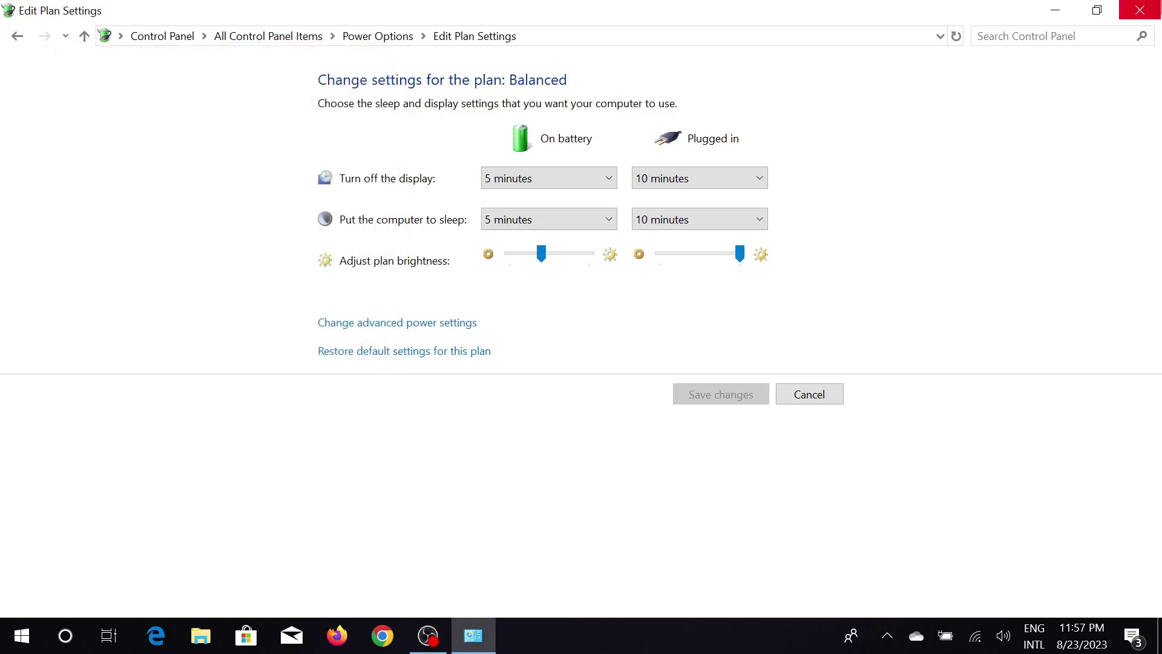
Close the plan settings and launch Defragment and Optimize Drives from search.
{"action": "left_click", "coordinate": [1139, 10]}
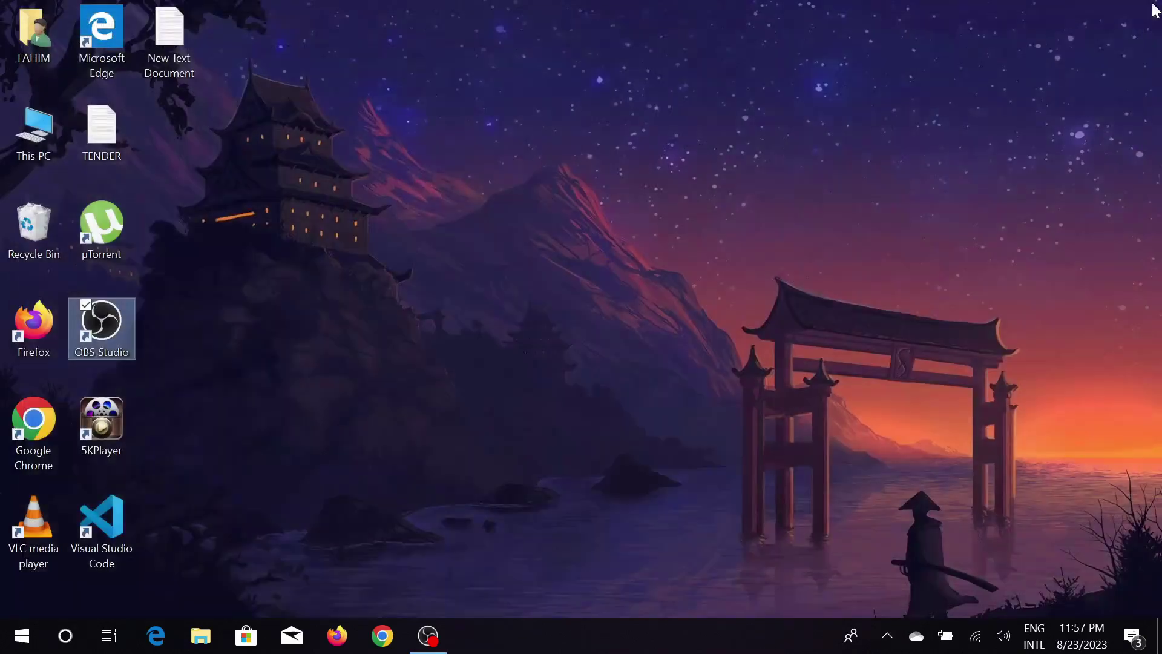
{"action": "left_click", "coordinate": [67, 638]}
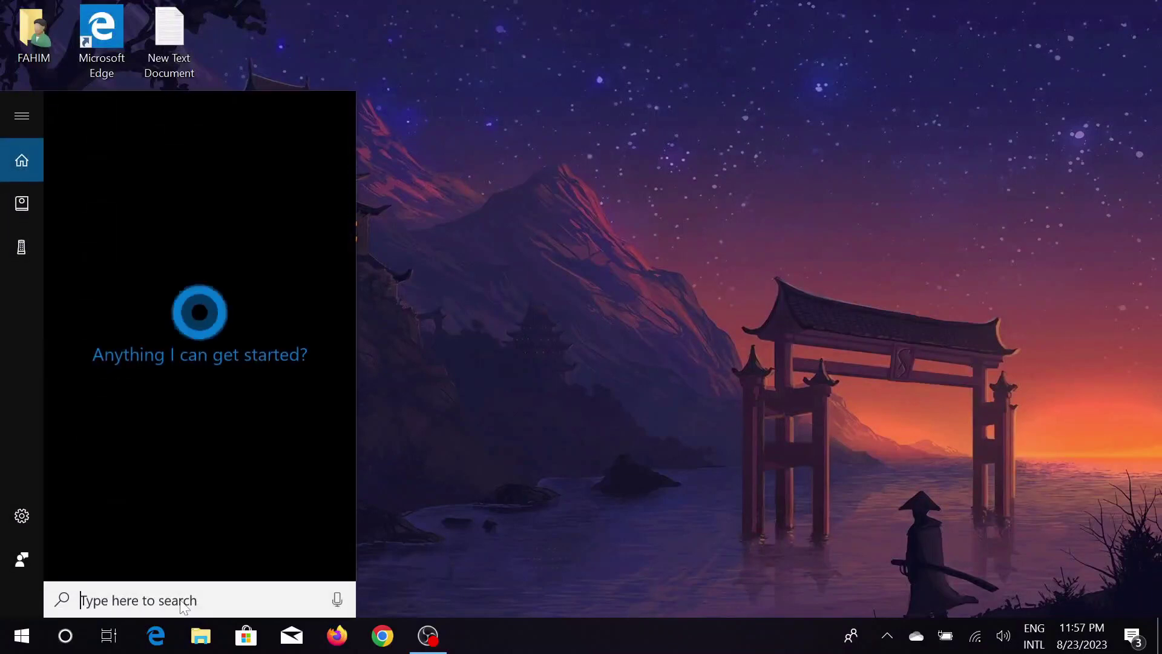
{"action": "type", "text": "o"}
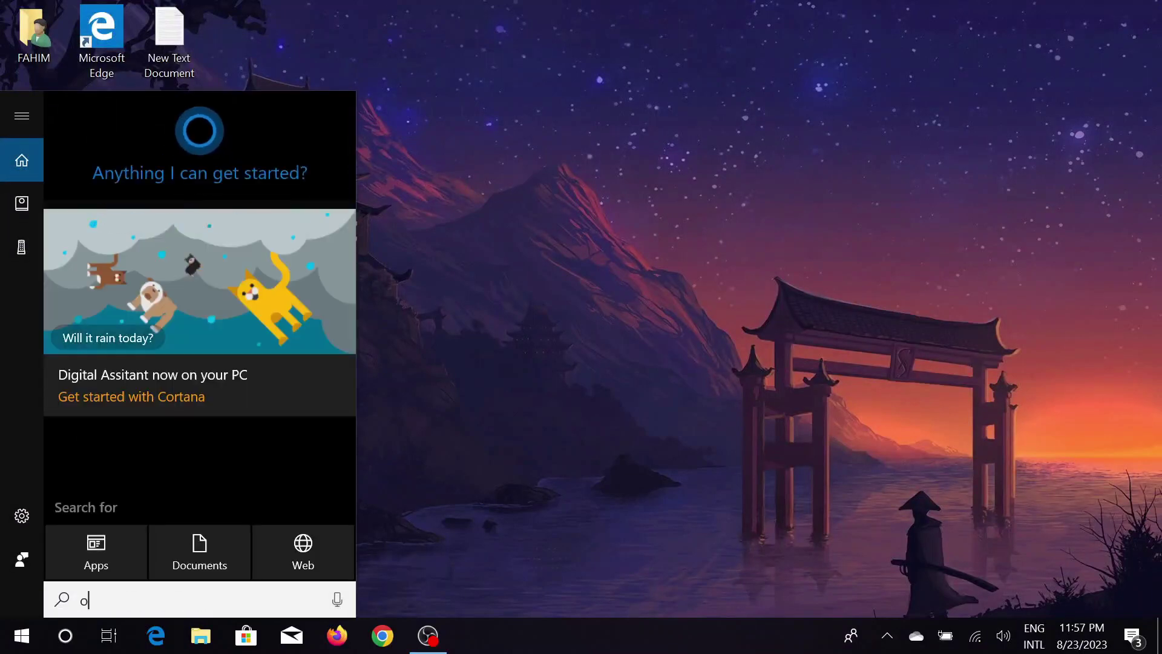
{"action": "type", "text": "p"}
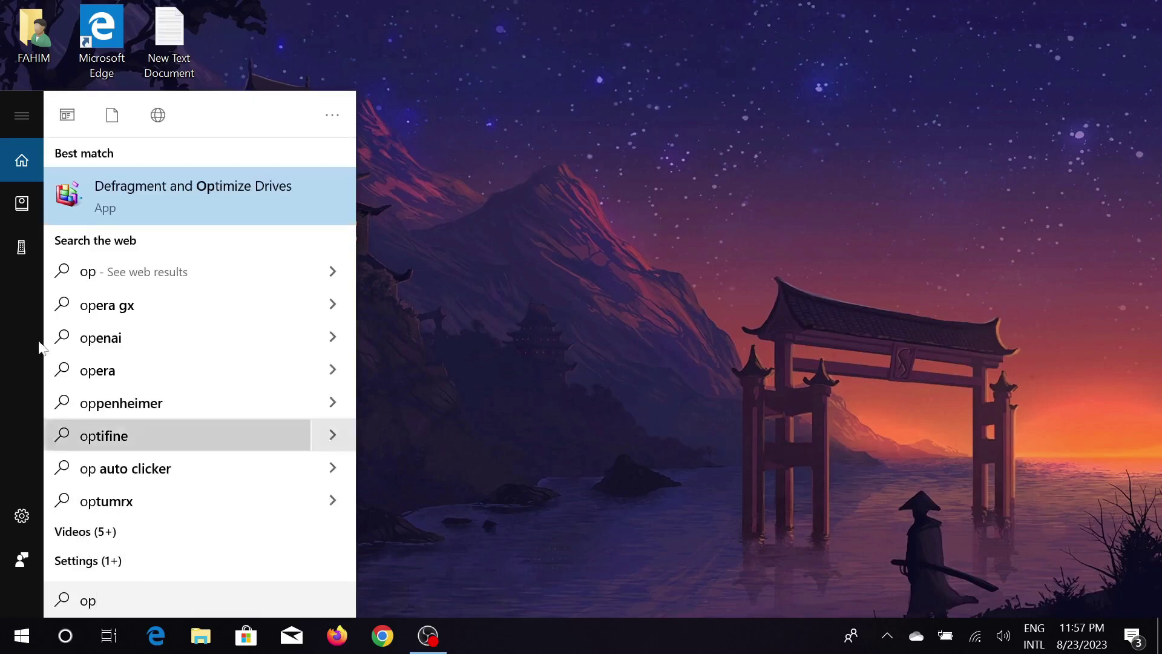
{"action": "left_click", "coordinate": [207, 191]}
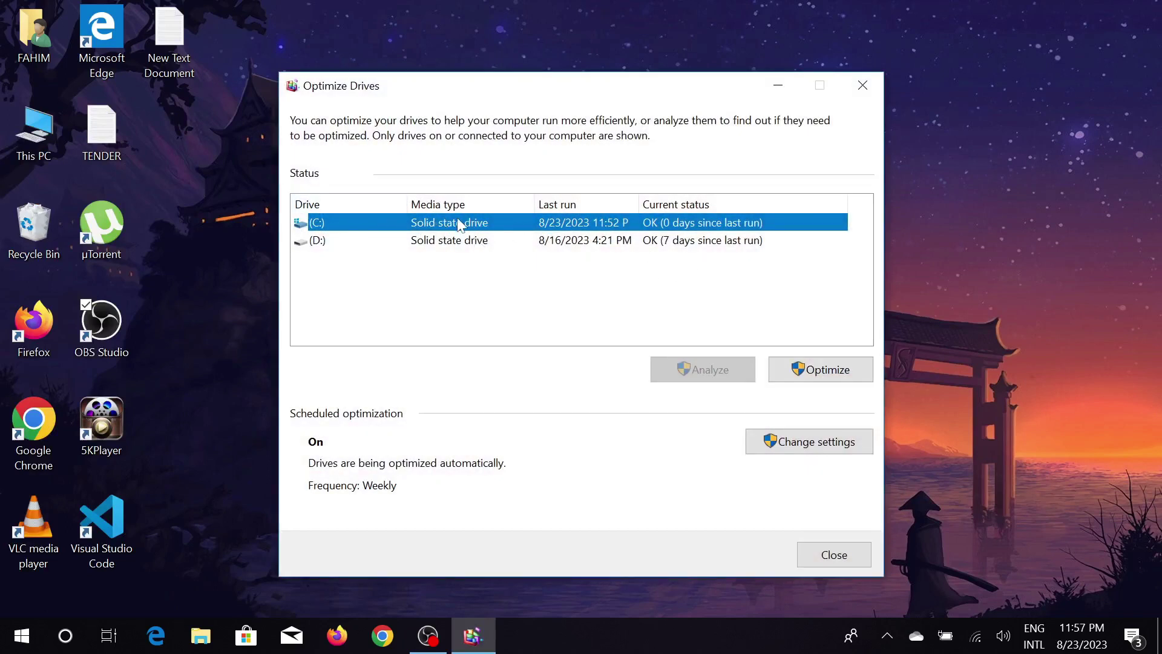
Optimize drive C:, check drive D: and C: again, then close the tool.
{"action": "left_click", "coordinate": [824, 369]}
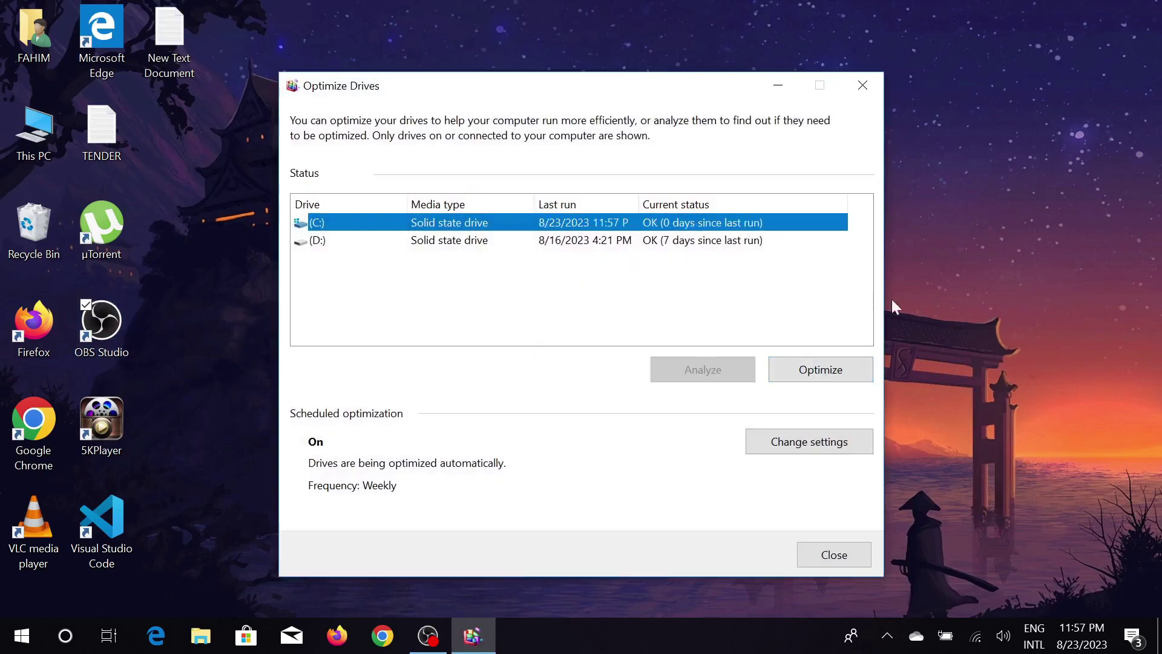
{"action": "left_click", "coordinate": [380, 242]}
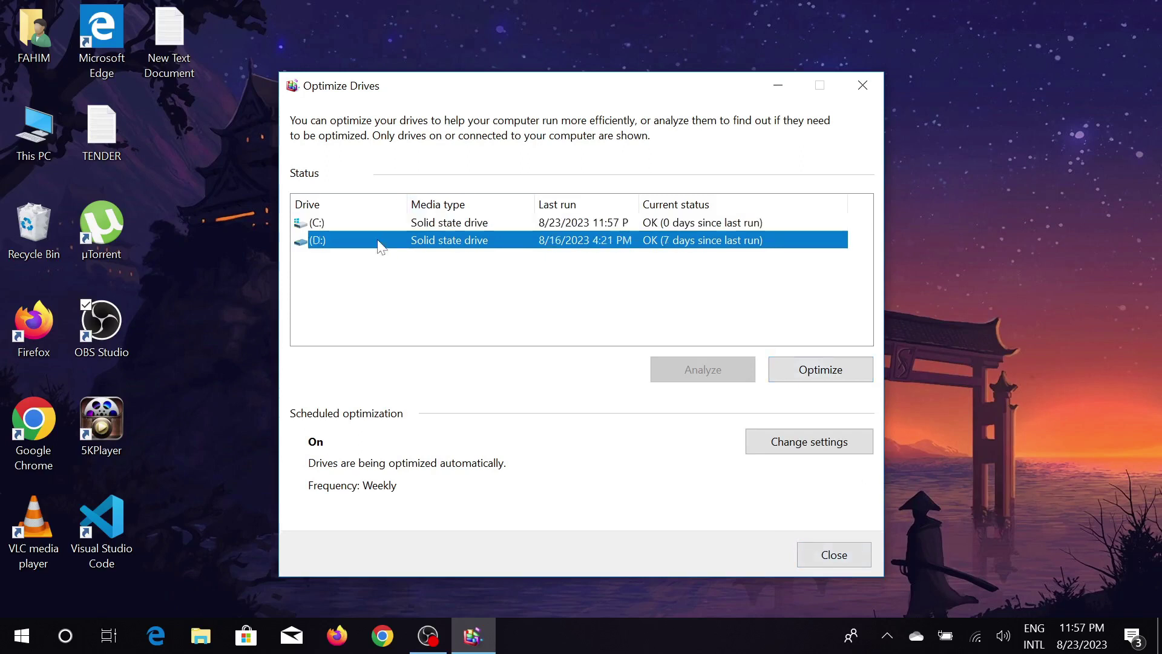
{"action": "left_click", "coordinate": [485, 225]}
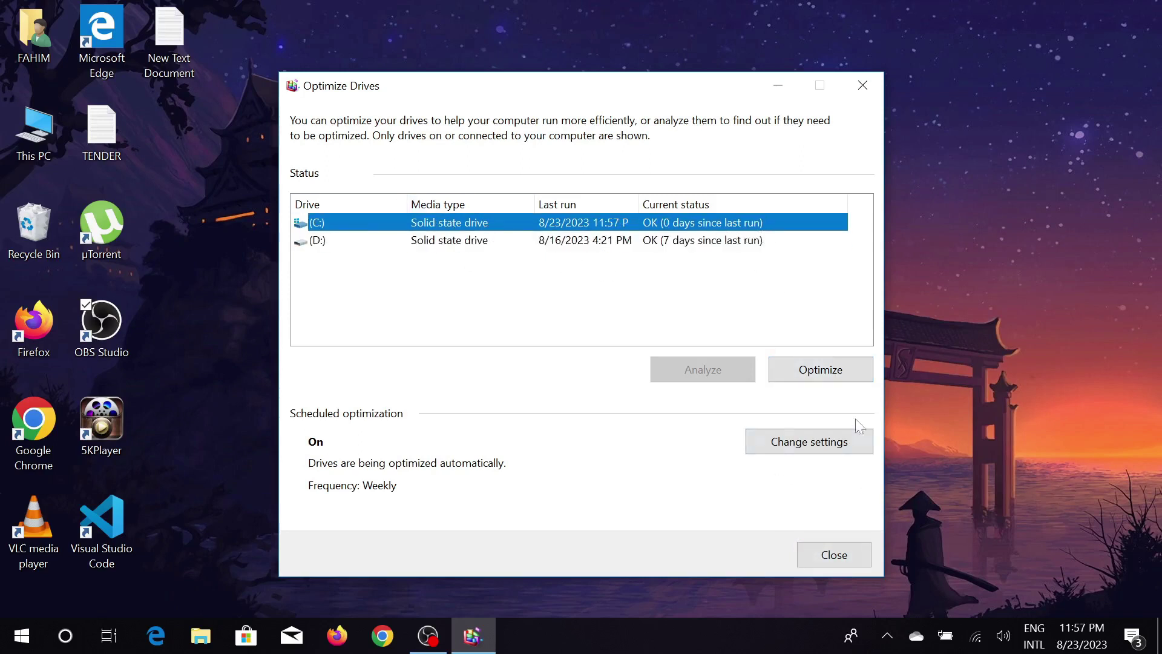
{"action": "left_click", "coordinate": [834, 555]}
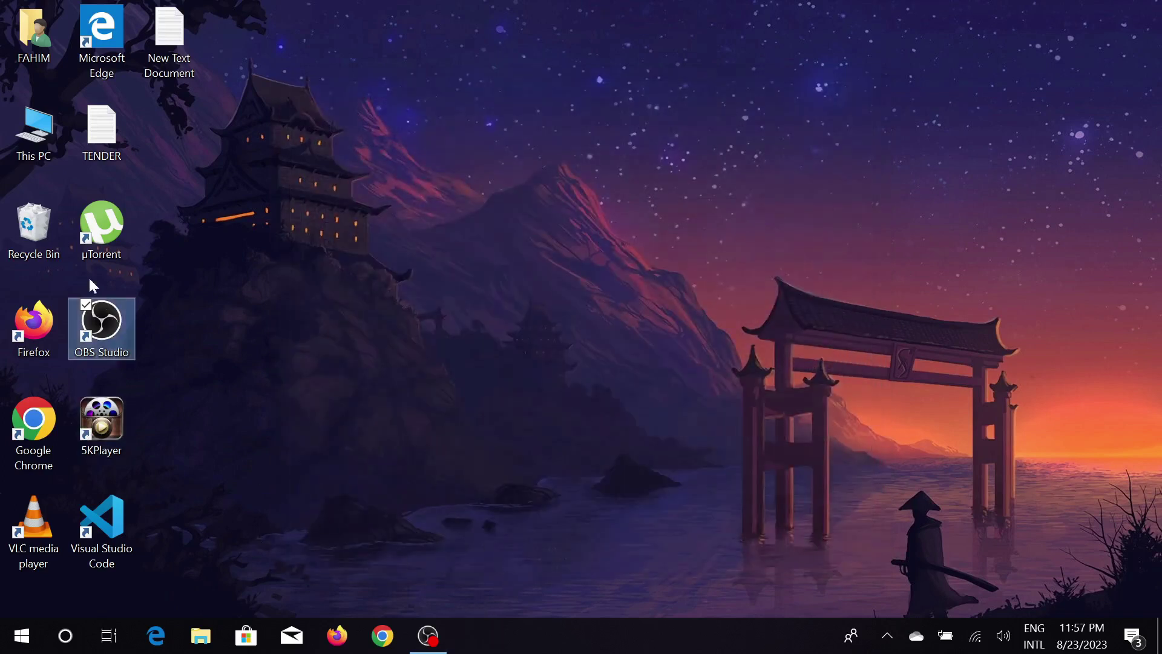
Go from This PC's Properties to the System page, then to Change settings.
{"action": "double_click", "coordinate": [40, 138]}
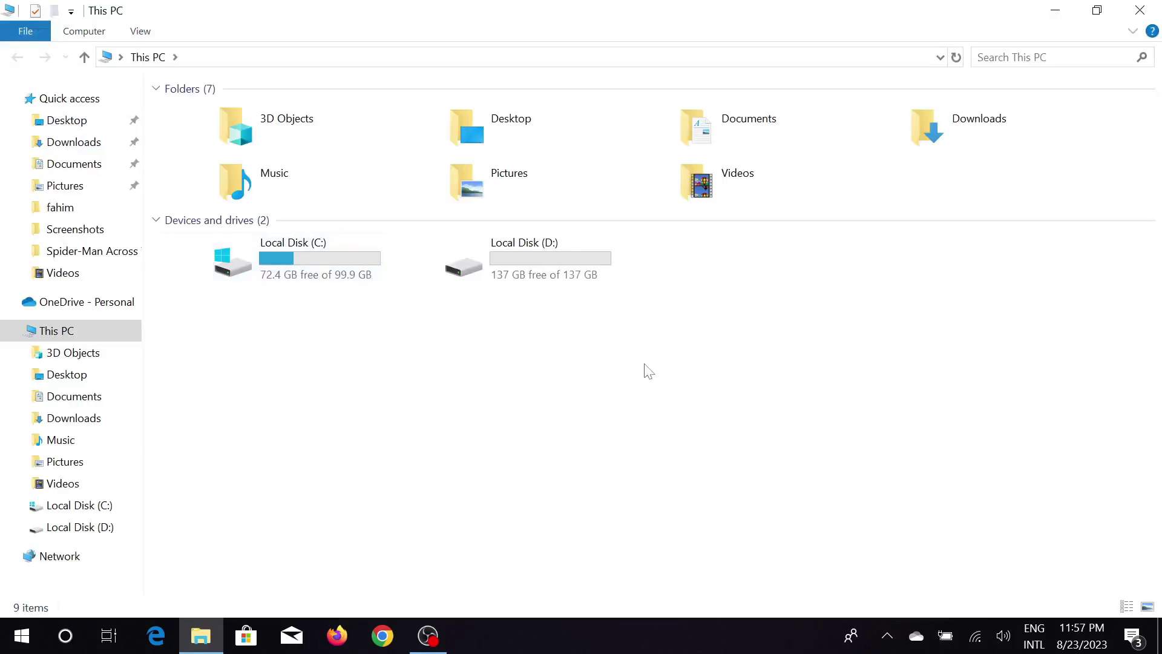
{"action": "right_click", "coordinate": [518, 355]}
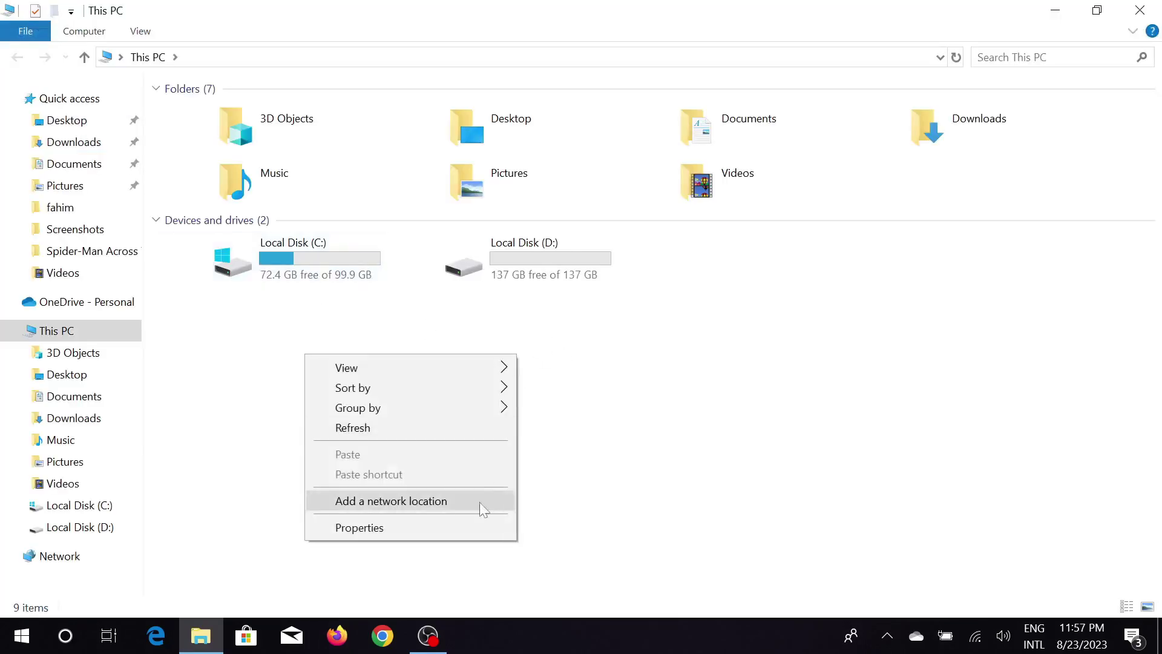
{"action": "left_click", "coordinate": [390, 527]}
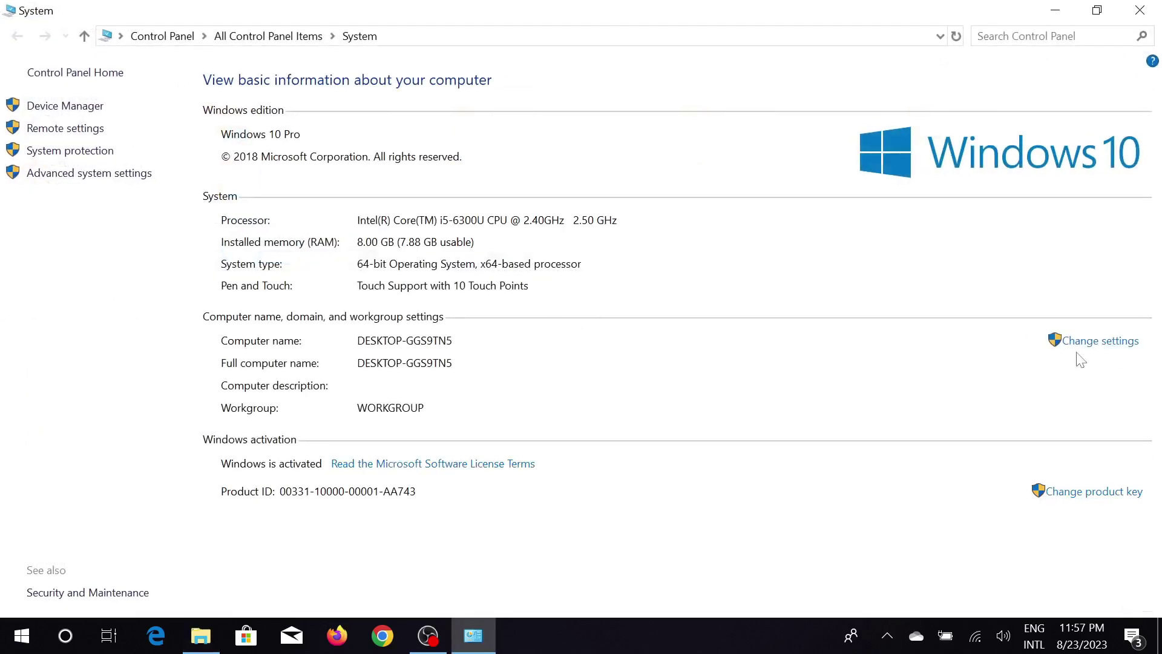
{"action": "left_click", "coordinate": [1103, 346]}
Under Advanced Performance Settings, choose 'Adjust for best performance', apply it and confirm.
{"action": "left_click", "coordinate": [278, 161]}
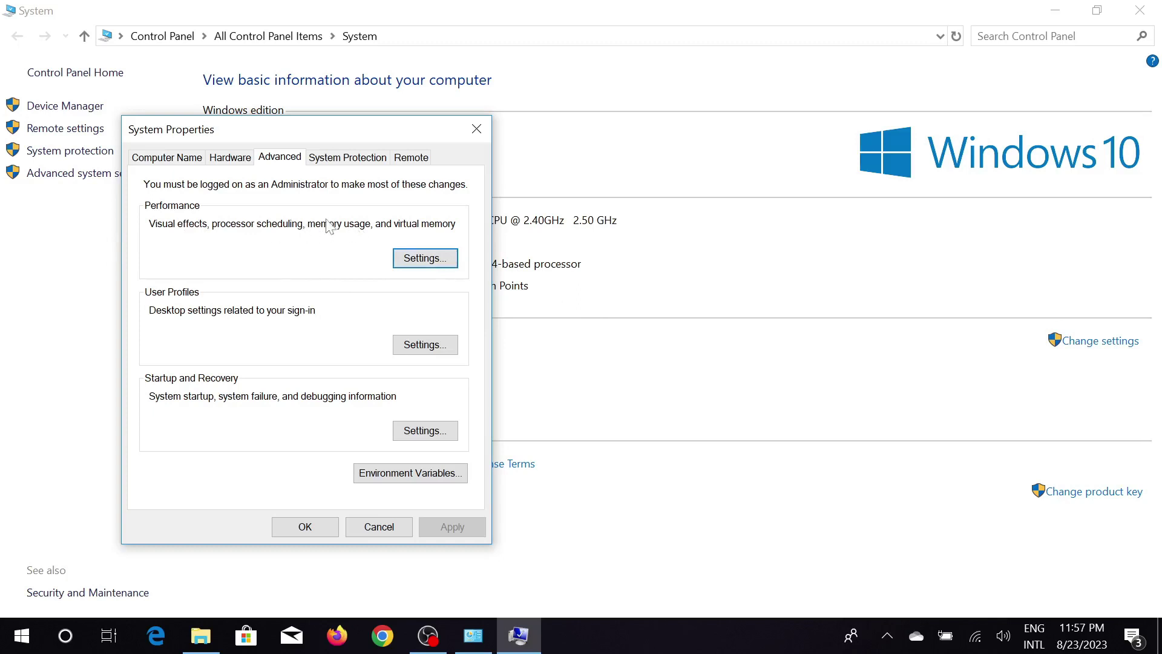
{"action": "left_click", "coordinate": [408, 261]}
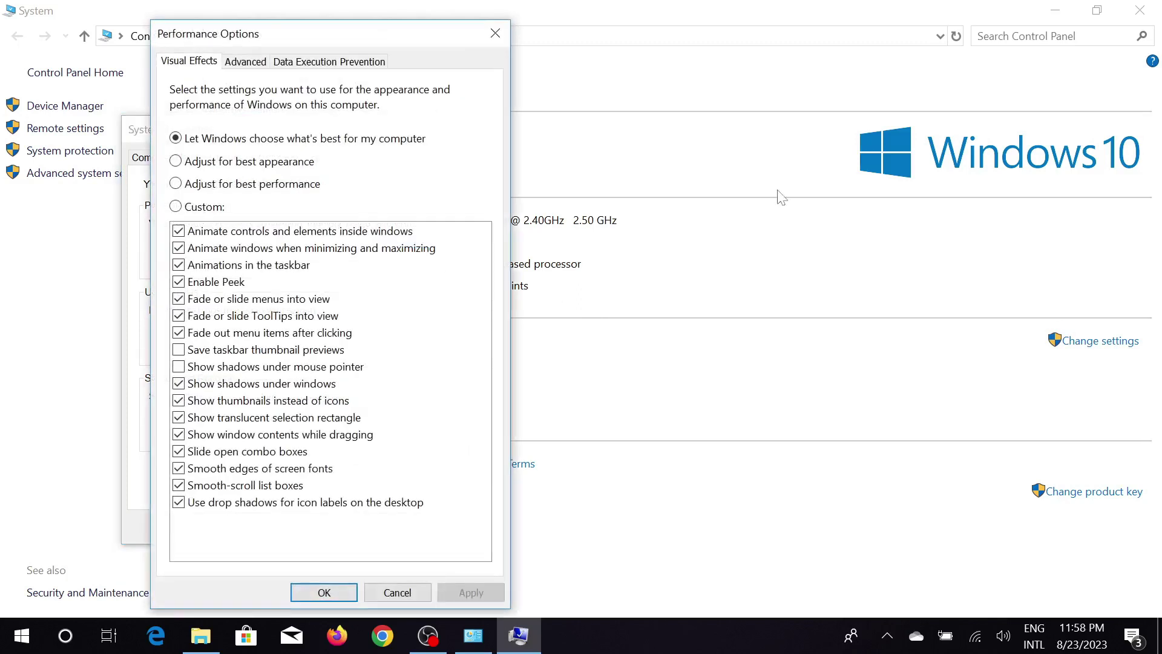
{"action": "left_click", "coordinate": [177, 184]}
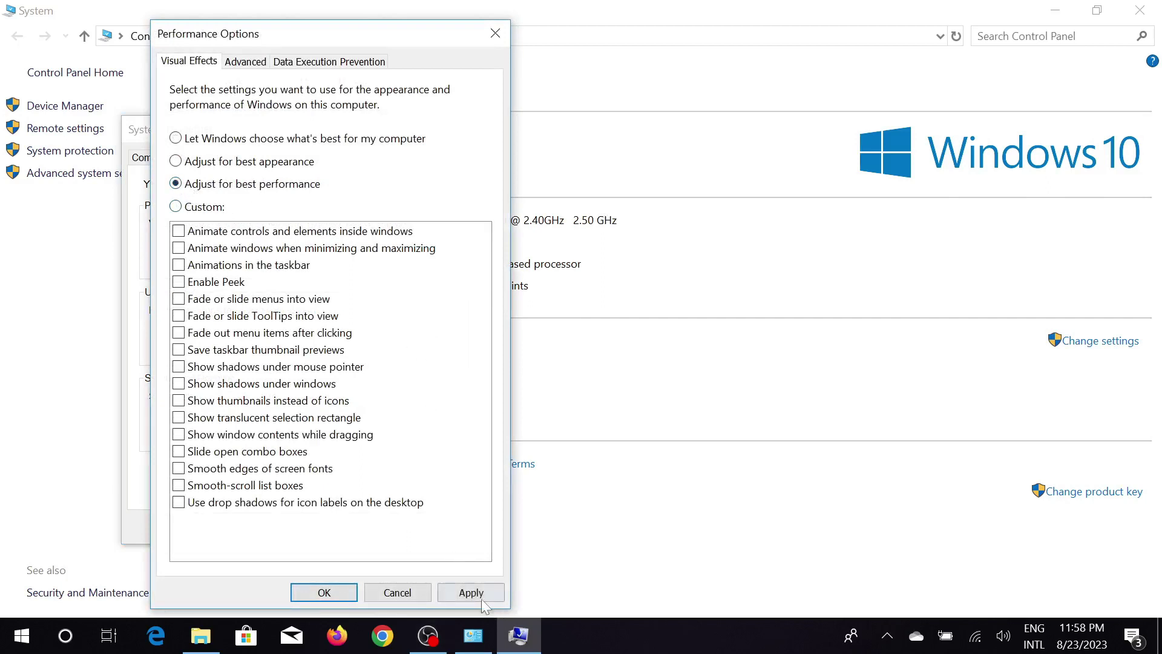
{"action": "left_click", "coordinate": [469, 593]}
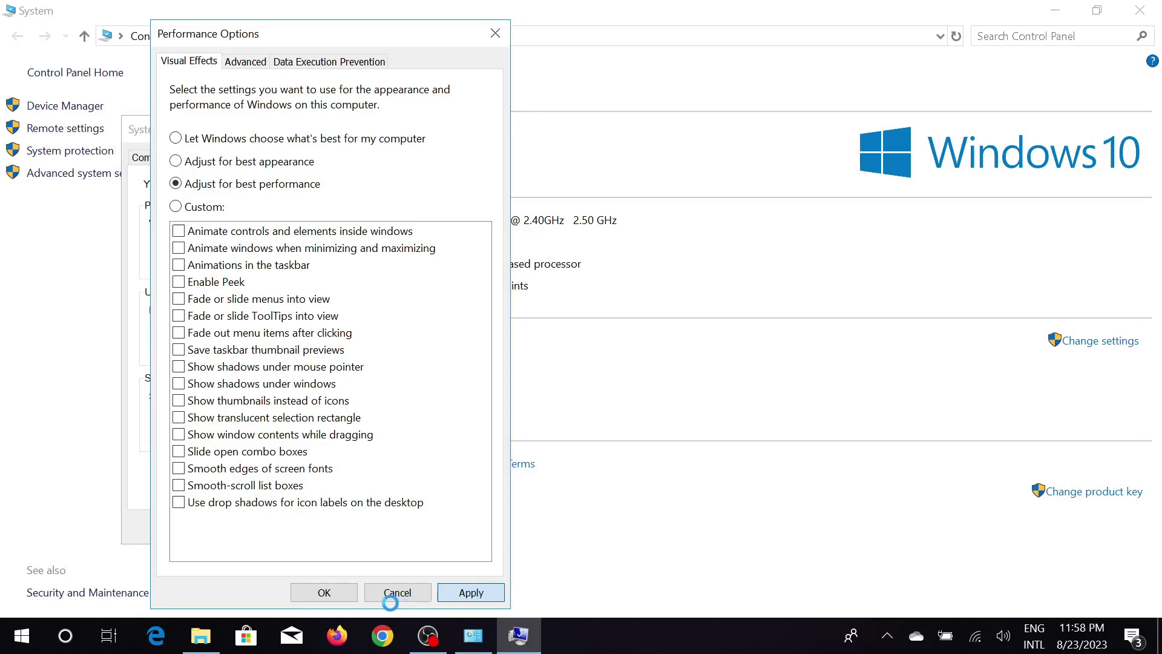
{"action": "left_click", "coordinate": [325, 593]}
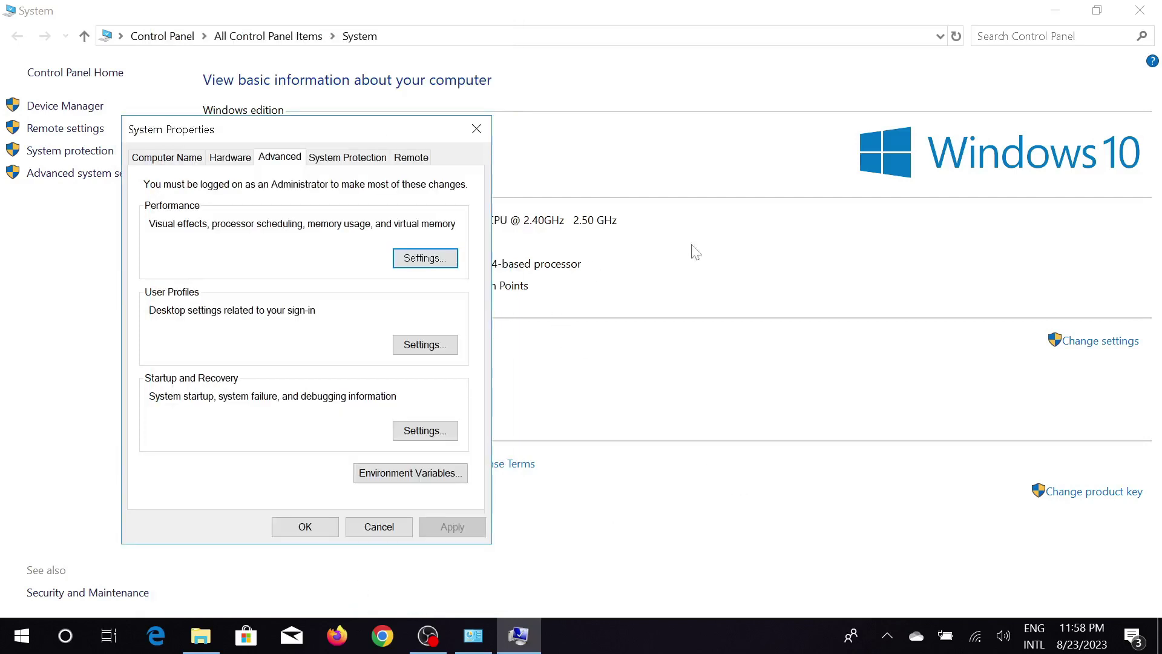